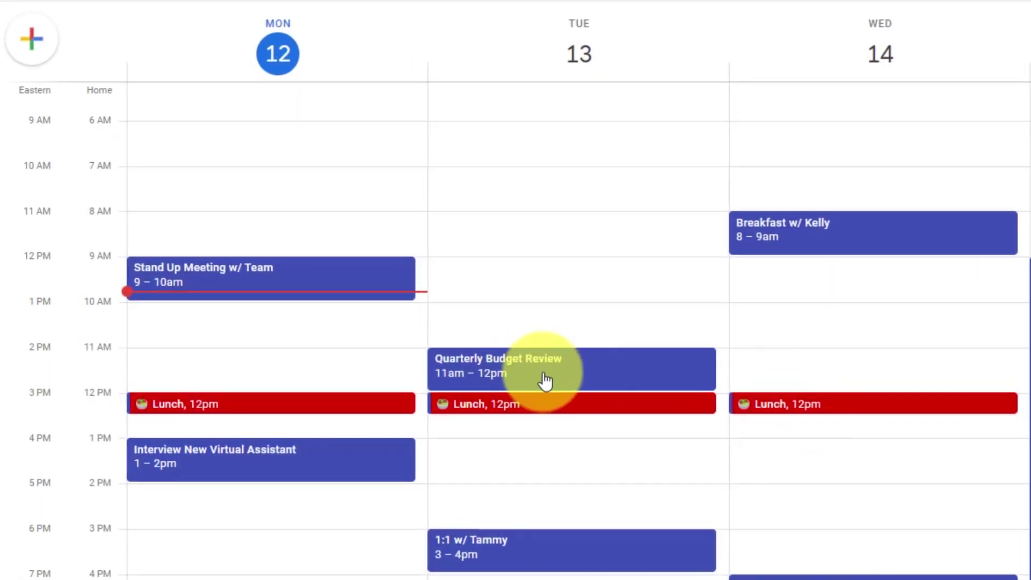
Step: Create a 'Review budget' event on Tuesday 13 from 9 to 10 am in Google Calendar
click(507, 266)
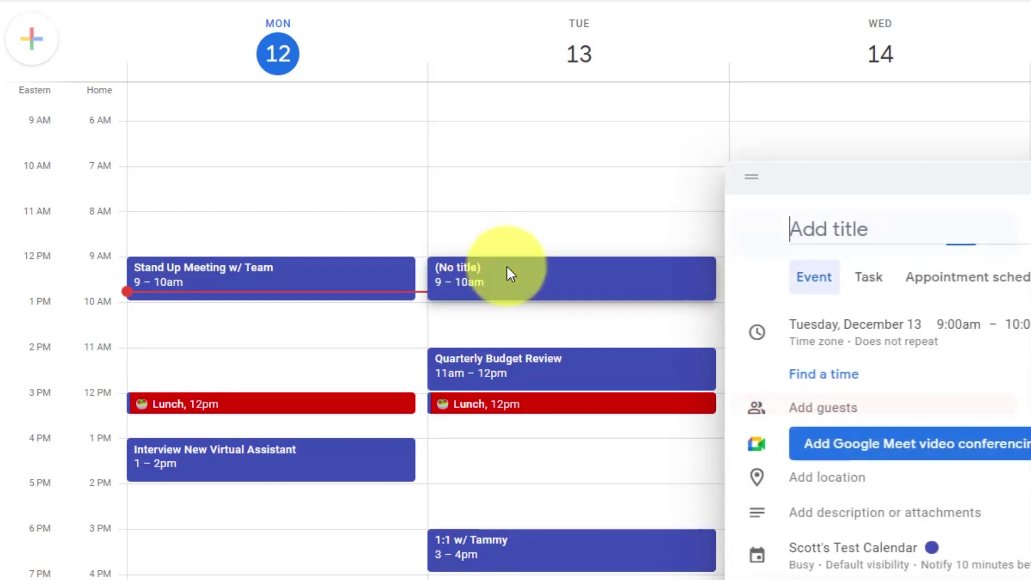
text(Review budget)
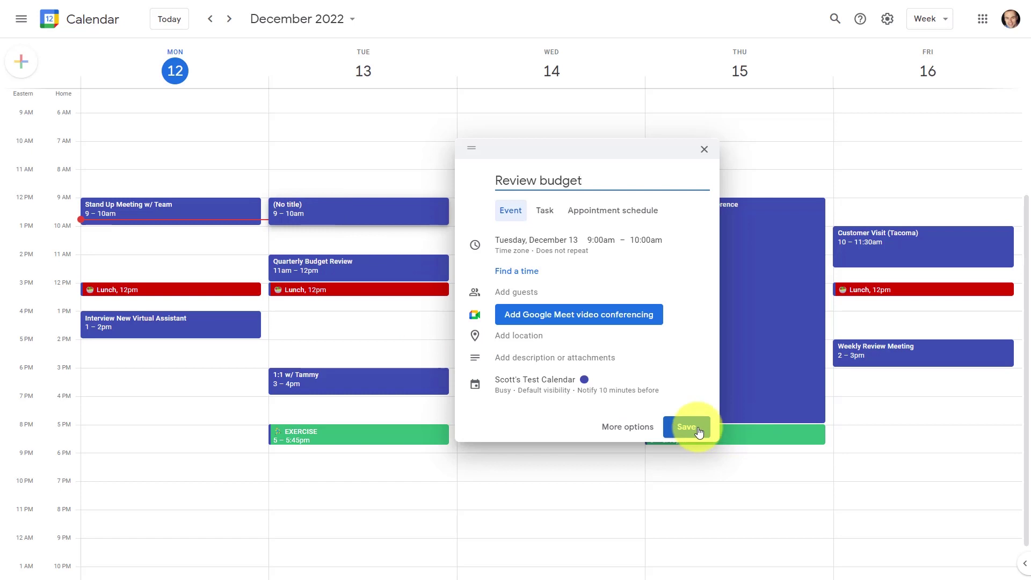
click(686, 427)
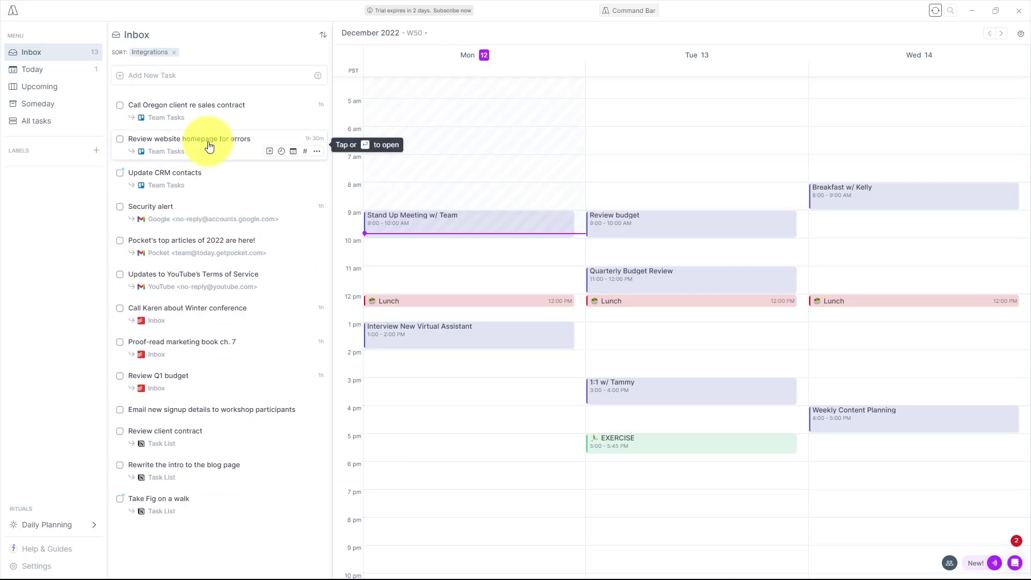
Step: Time-block 'Review website homepage for errors' from the Inbox on Wednesday 14 at 9:00 for 1h 30m
drag(213, 154, 907, 232)
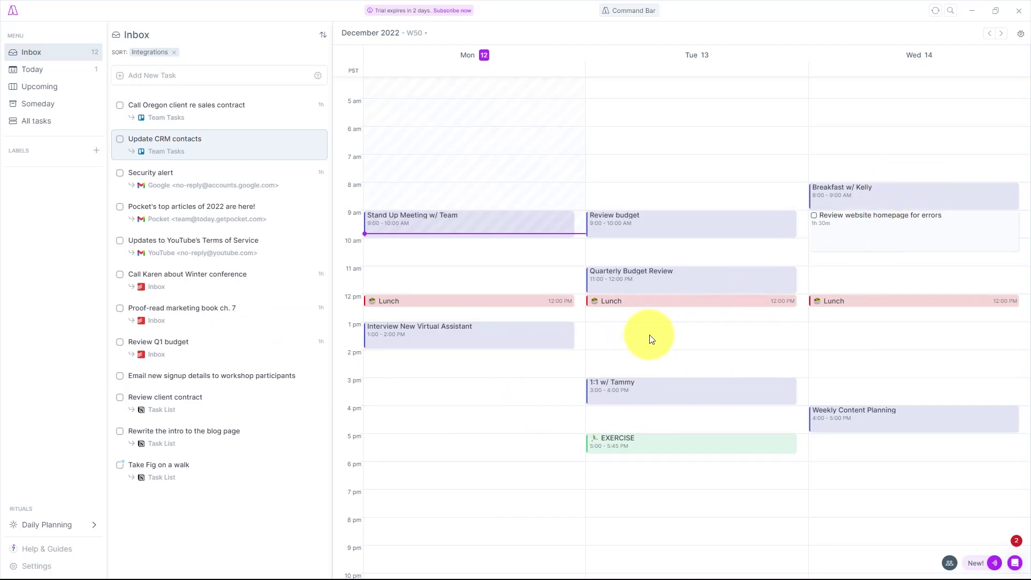
Step: Block the Proof-read task Tuesday 1 PM for 1h 30m and retitle it 'ch. 7 & 8'
drag(179, 306, 659, 331)
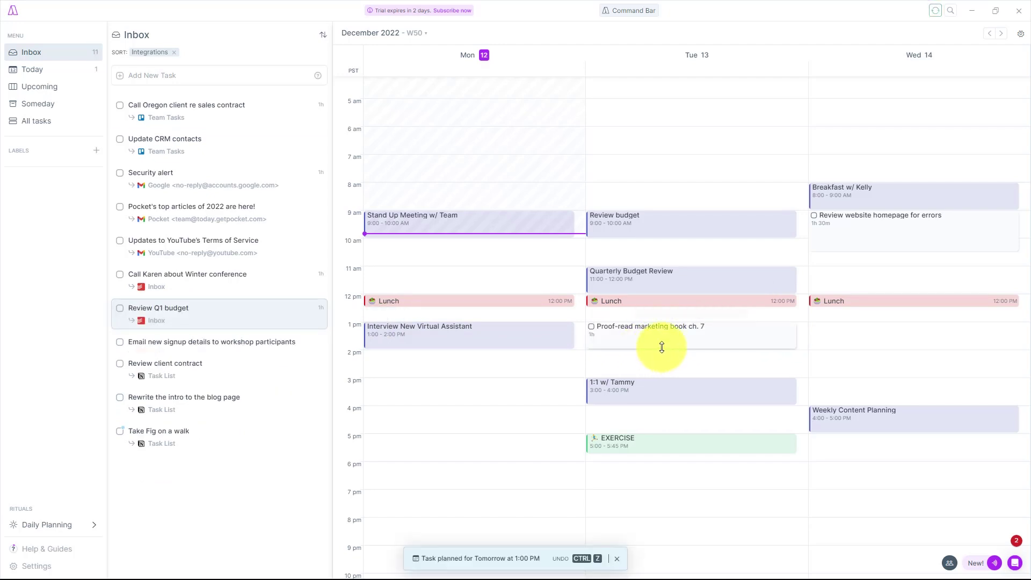
drag(661, 348, 661, 359)
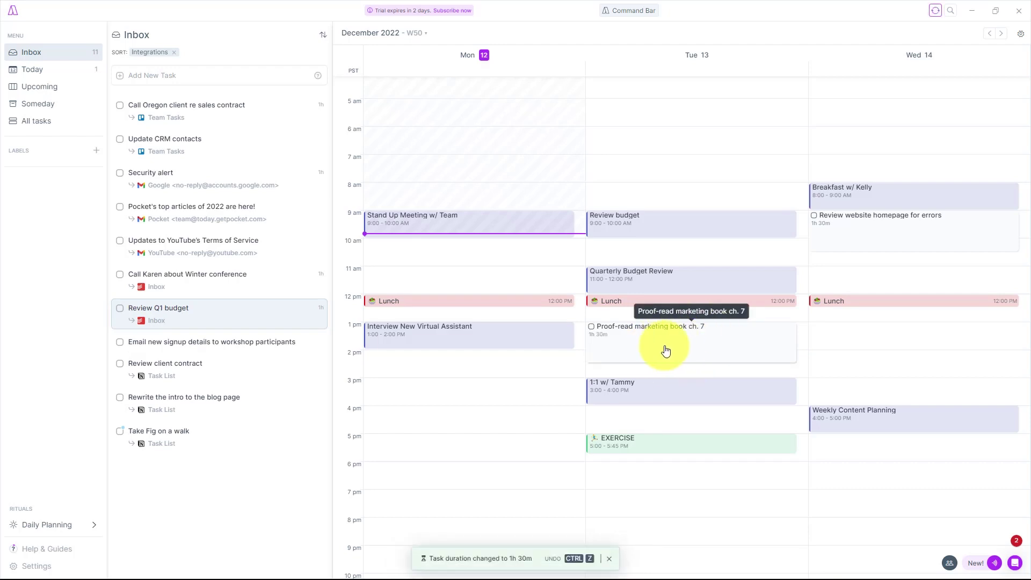
click(708, 338)
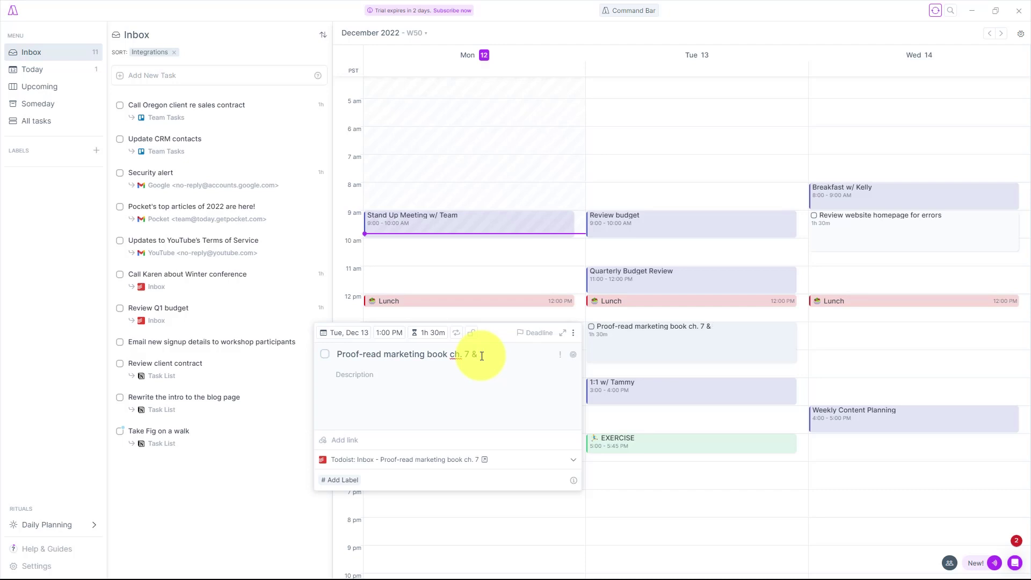
key(Return)
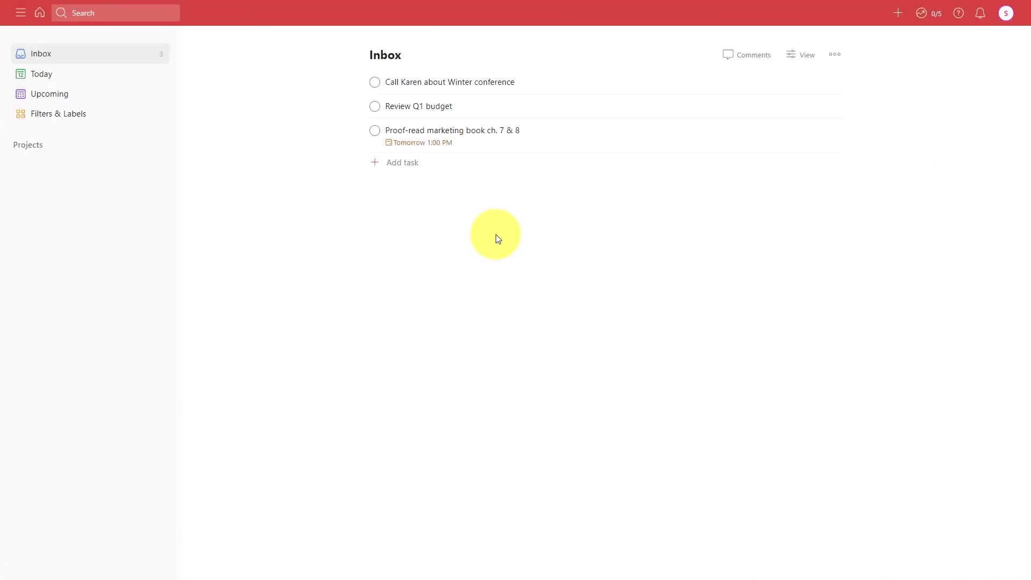
mouse_move(474, 192)
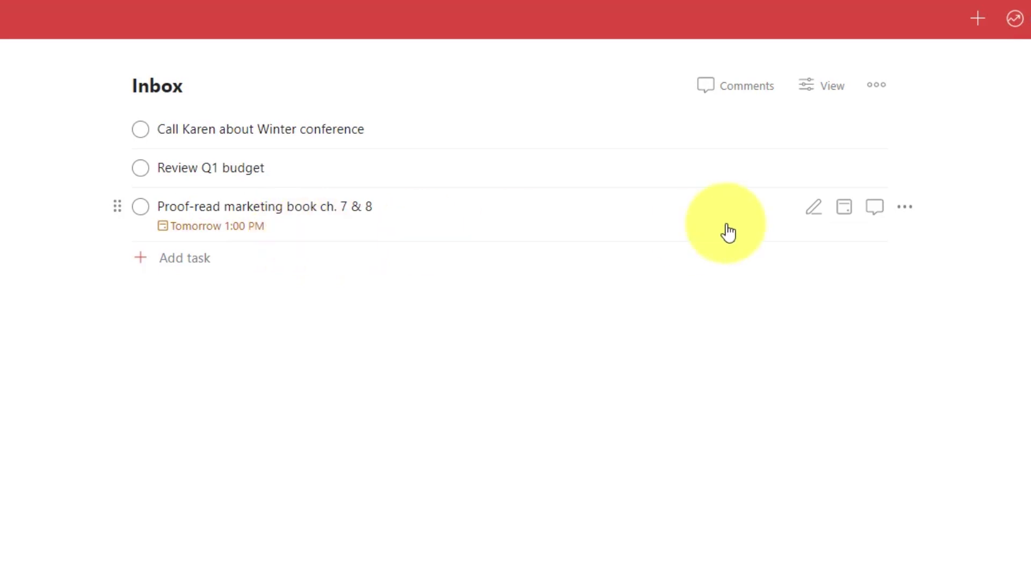
Step: Move Todoist's Proof-read marketing book ch. 7 & 8 due date to later this week, Wednesday 1:00 PM
click(812, 207)
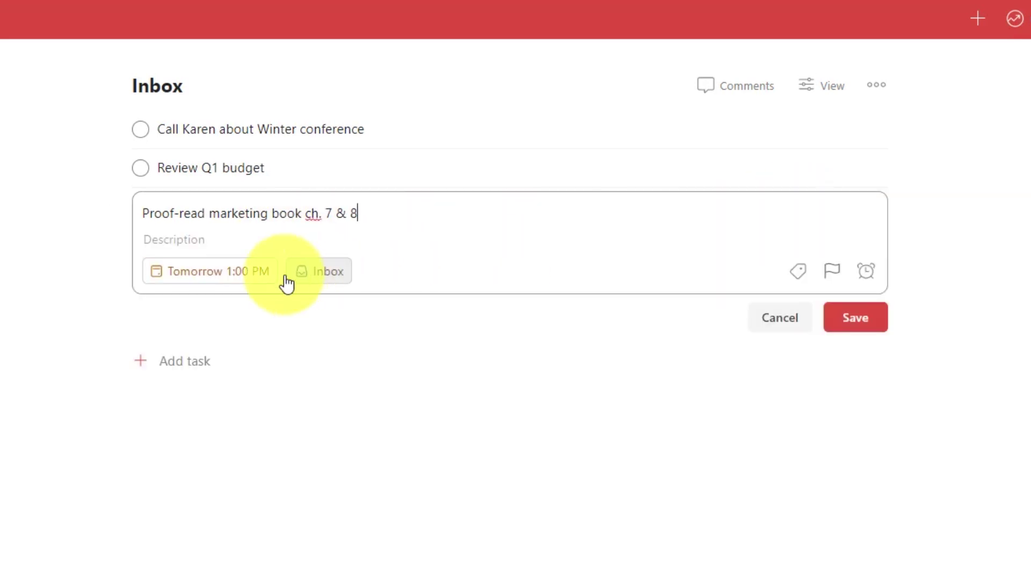
click(215, 280)
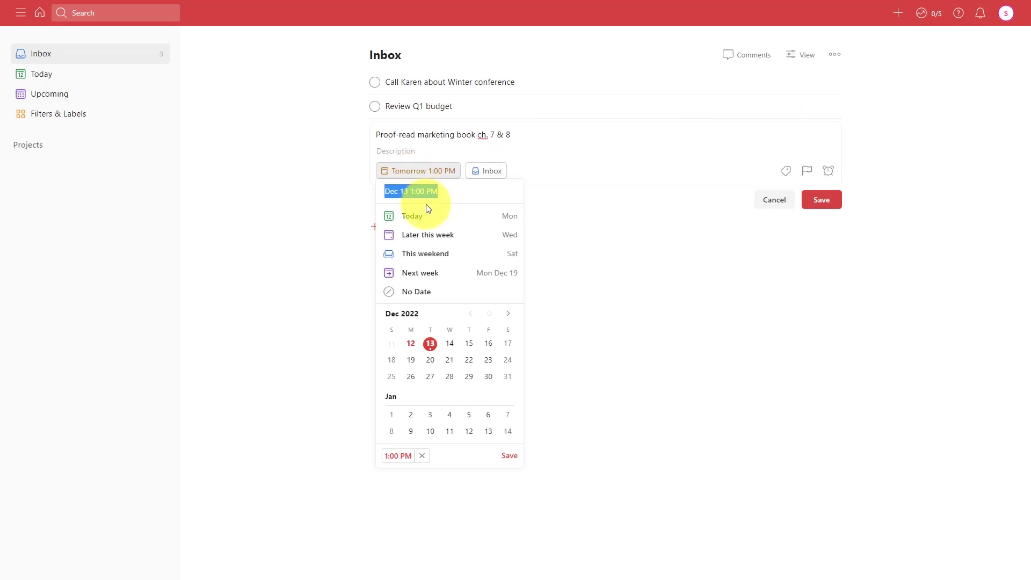
click(426, 236)
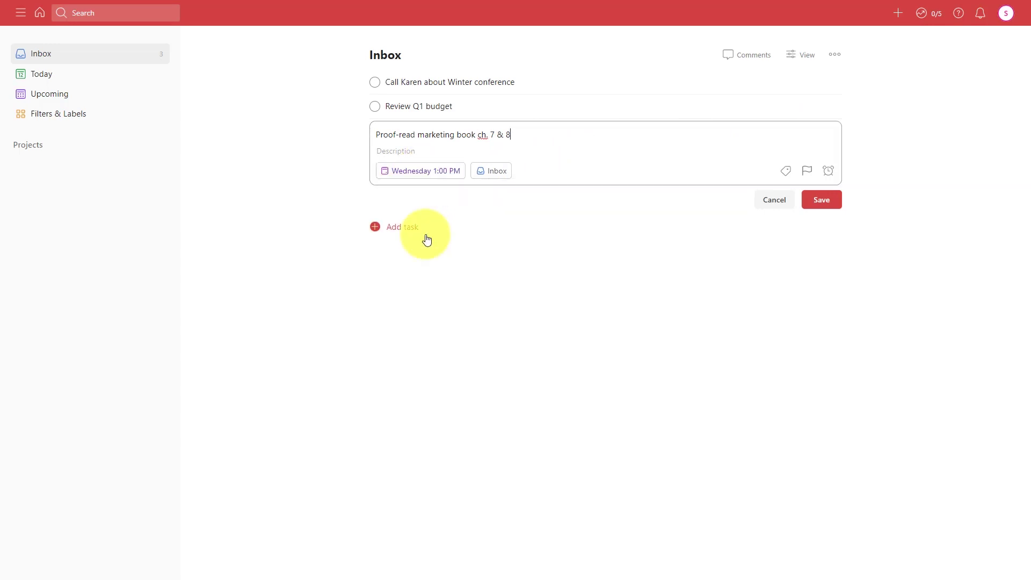
click(811, 201)
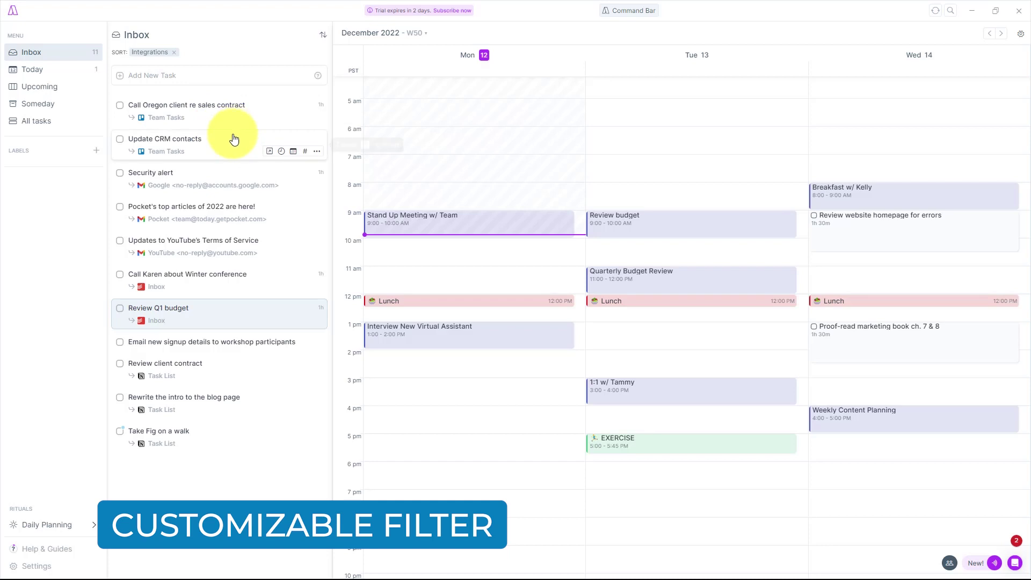
Step: Go to Integrations settings and open the connected Trello account's settings
click(38, 566)
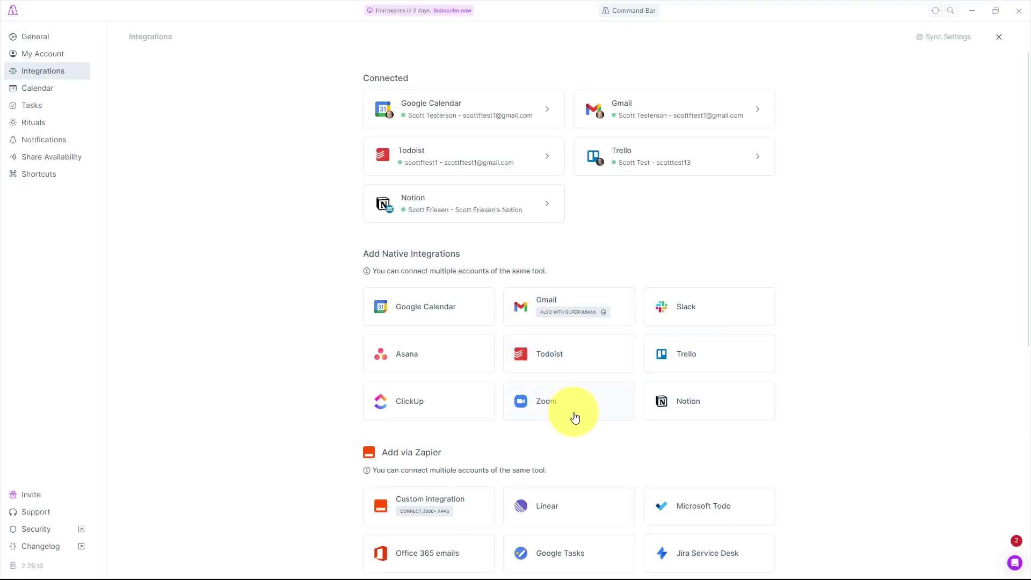
scroll(478, 419, down, 3)
scroll(426, 286, up, 3)
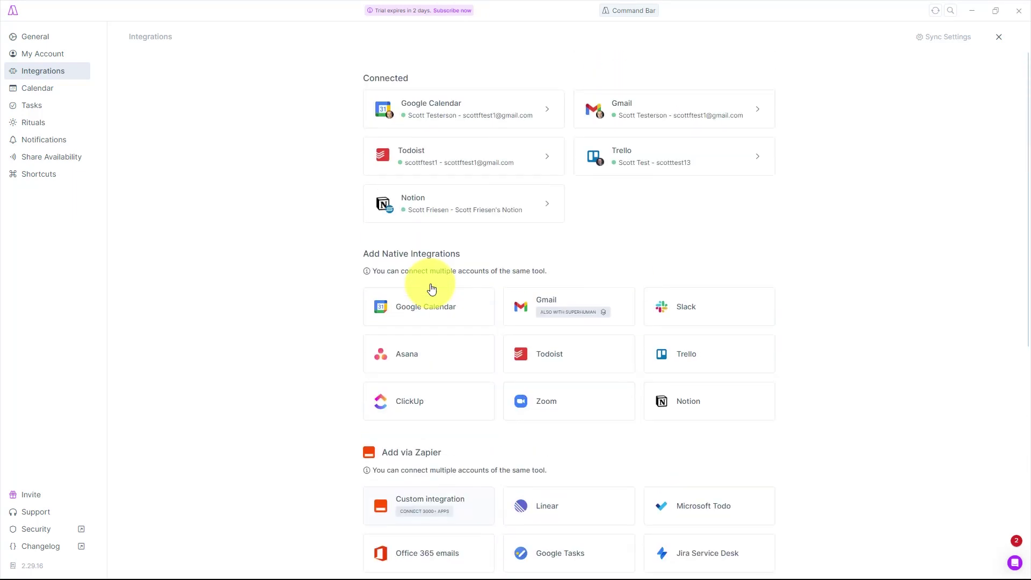
click(695, 156)
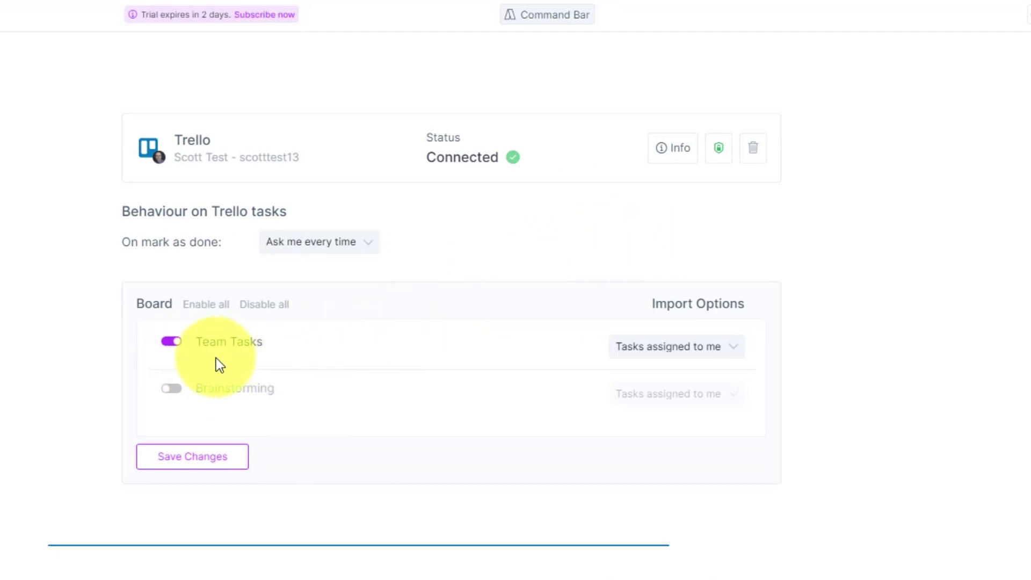
Step: Keep Team Tasks importing only tasks assigned to me and save the Trello settings
click(737, 359)
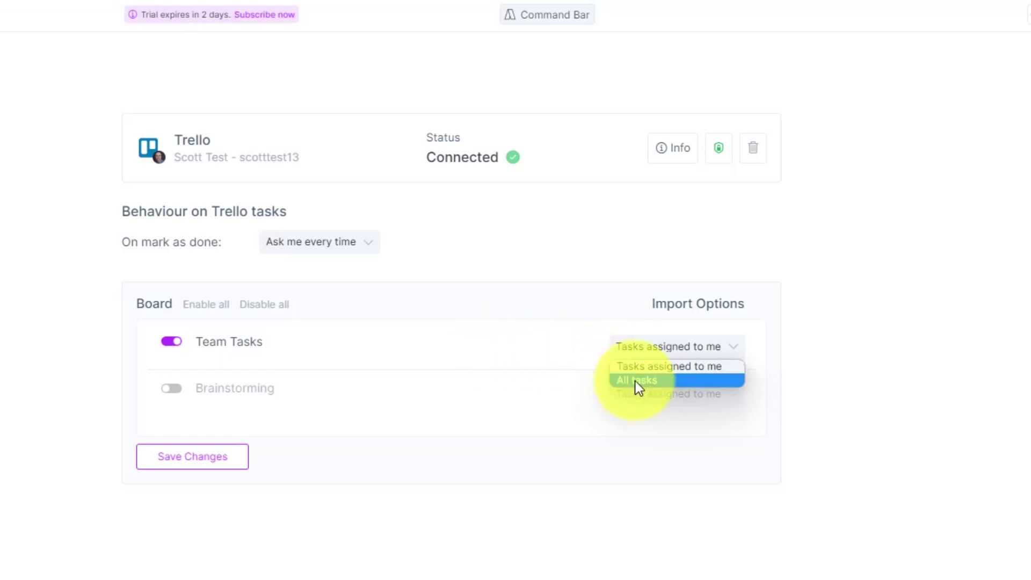
click(552, 345)
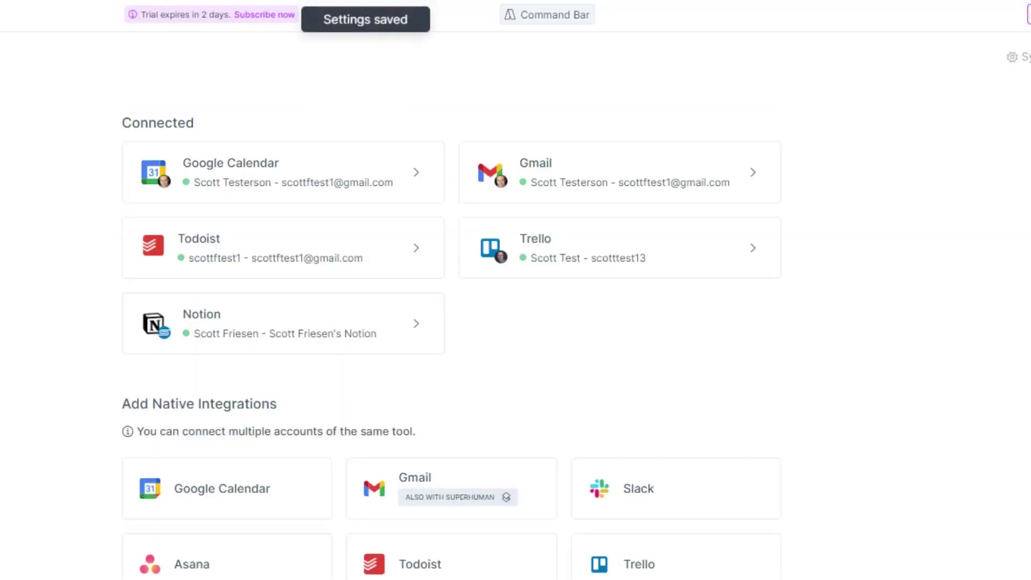
Step: Open the Notion integration and expand the Task List workspace's import configuration
click(288, 339)
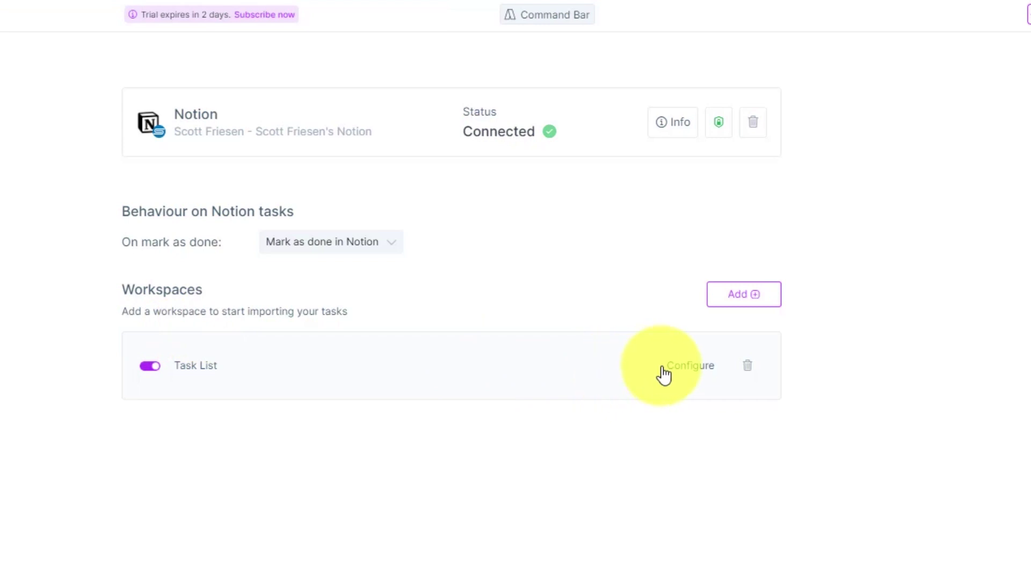
click(704, 371)
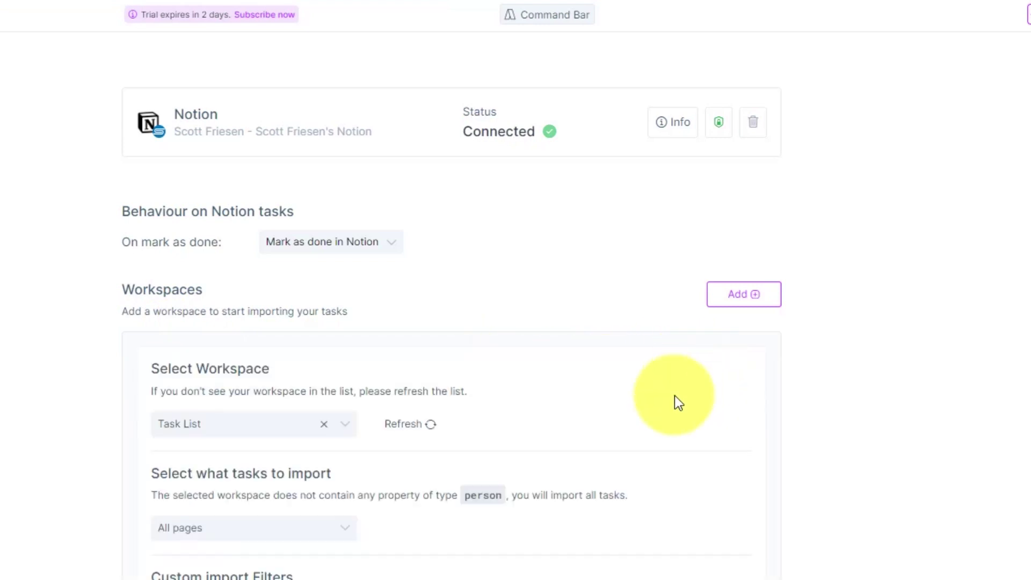
scroll(675, 401, down, 3)
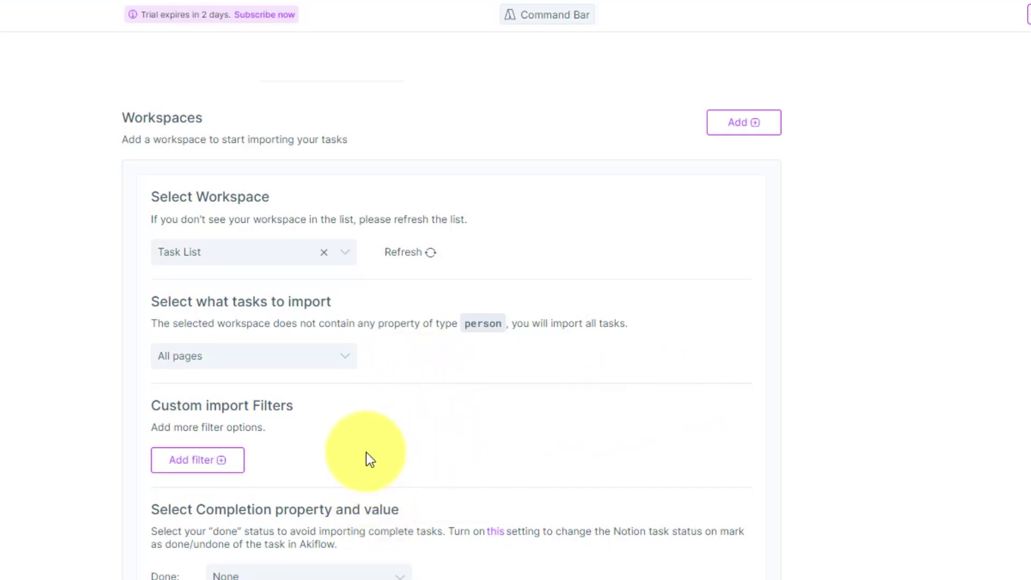
scroll(292, 431, up, 3)
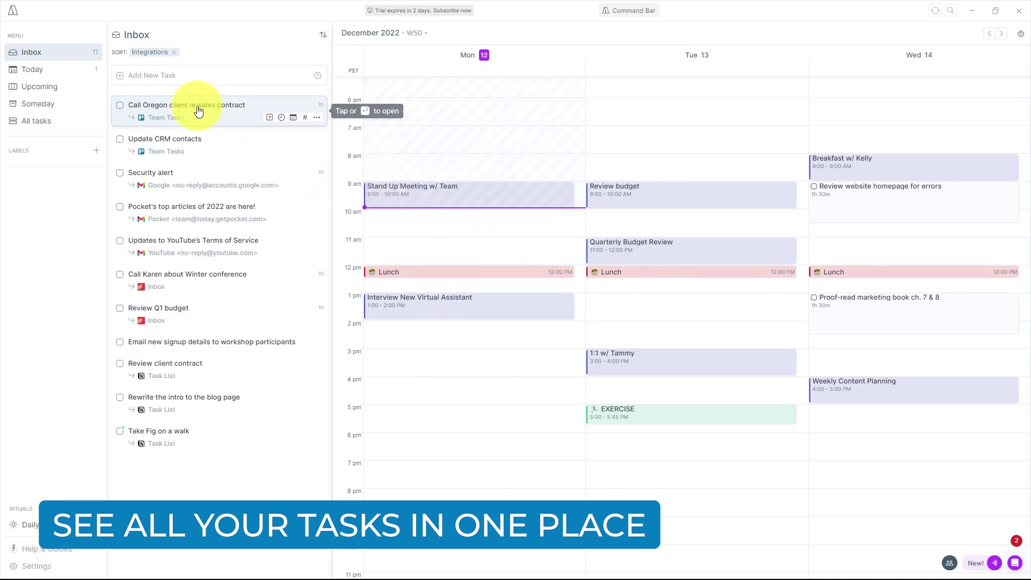
Step: Schedule Call Oregon client Monday 10 am, Security alert Monday 2 pm, Review client contract Tuesday 1 pm
drag(207, 108, 424, 219)
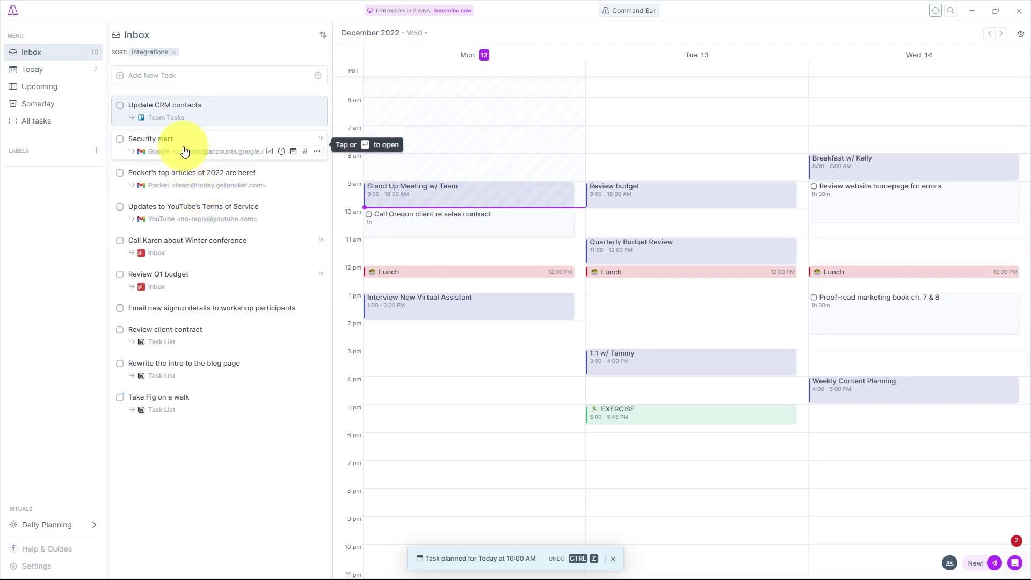
drag(185, 151, 429, 334)
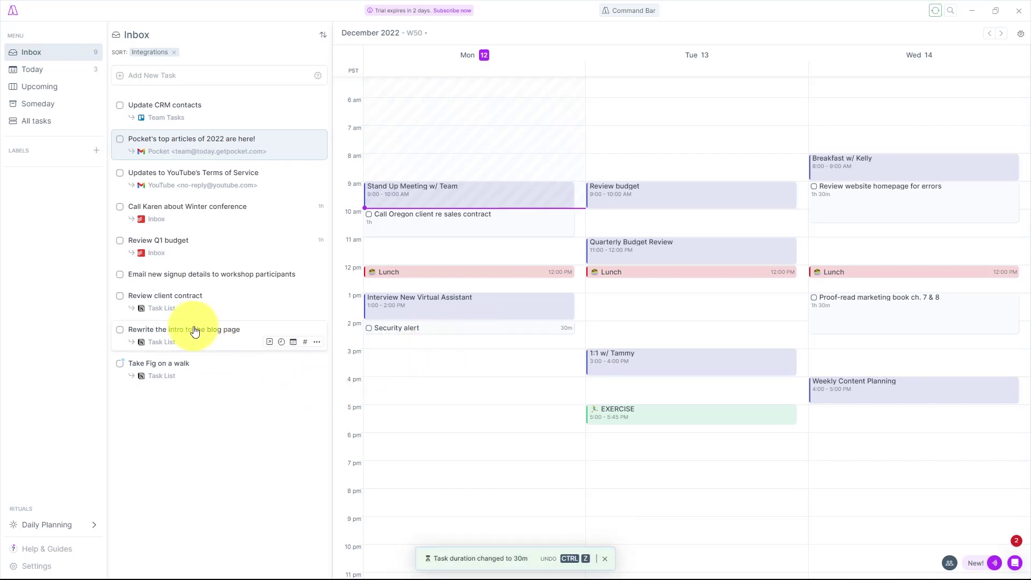
drag(177, 306, 669, 301)
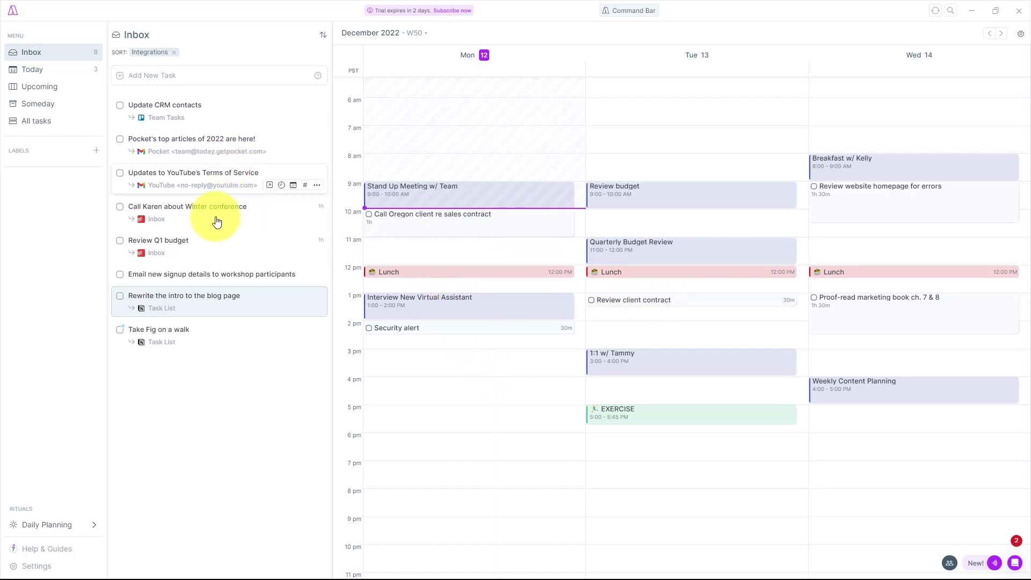
click(450, 329)
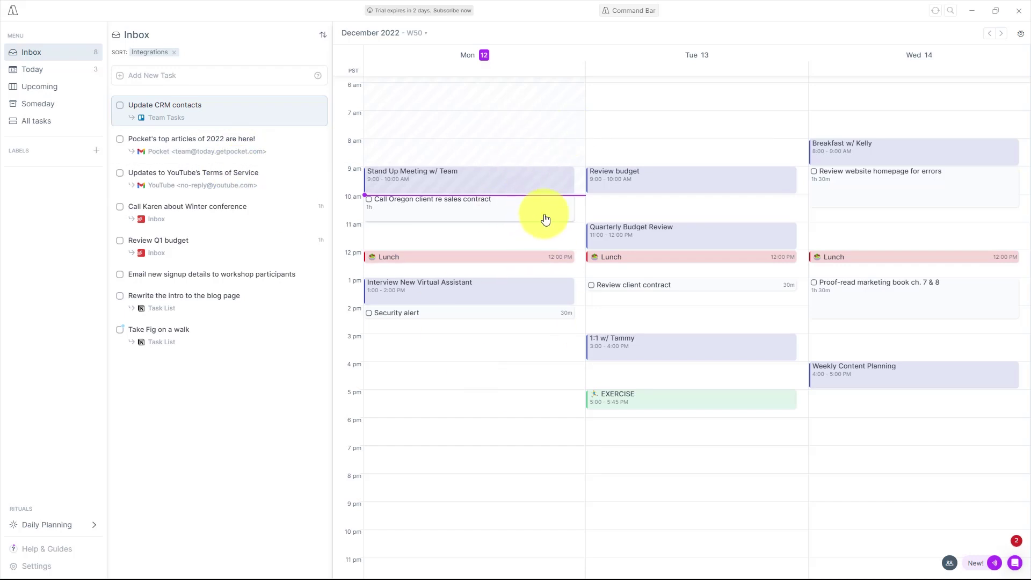
click(631, 12)
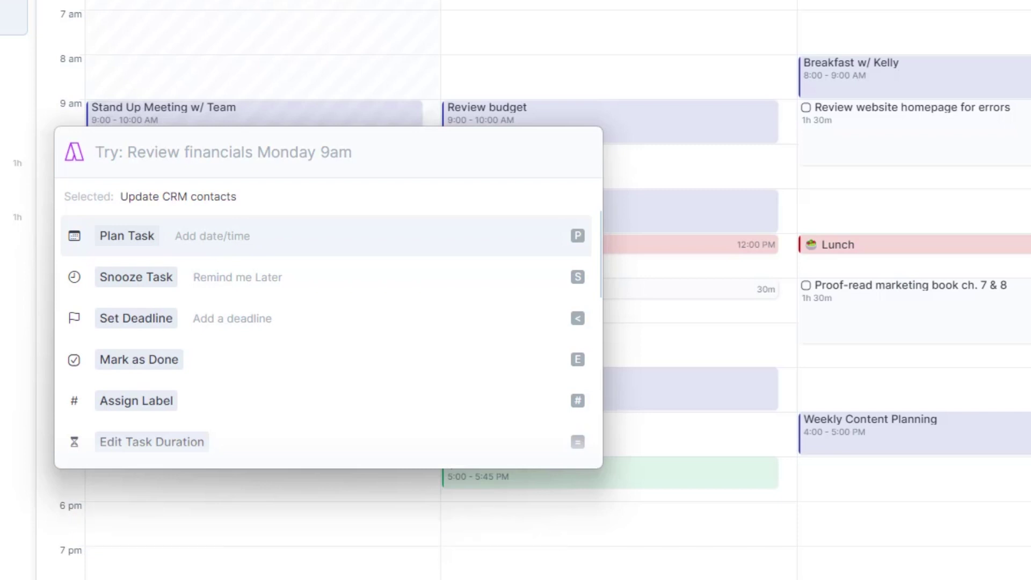
Step: Add a 30-minute 'Call Brian' task for tomorrow at 10AM through the Command Bar
text(C)
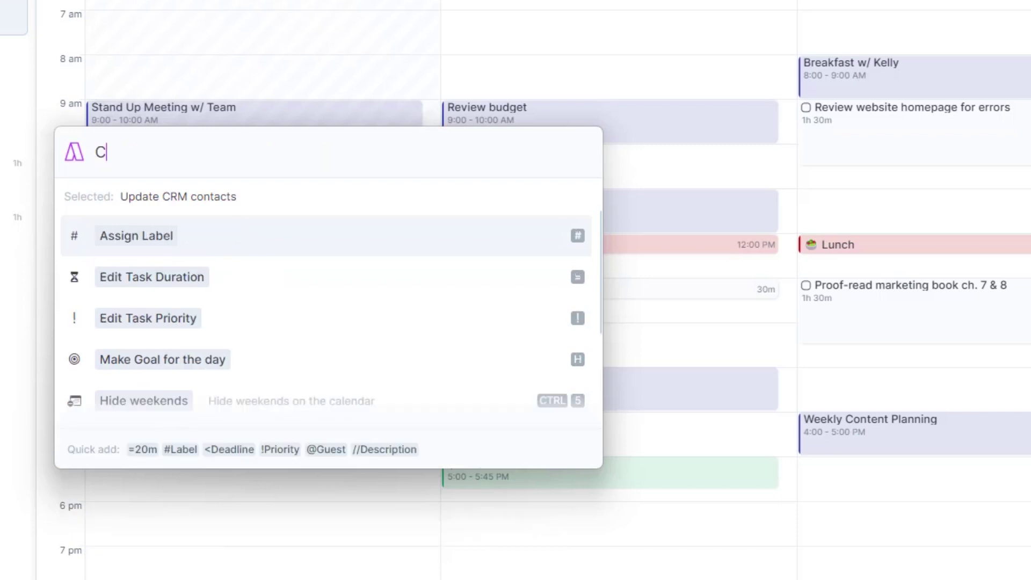
key(BackSpace)
text(Call Brian)
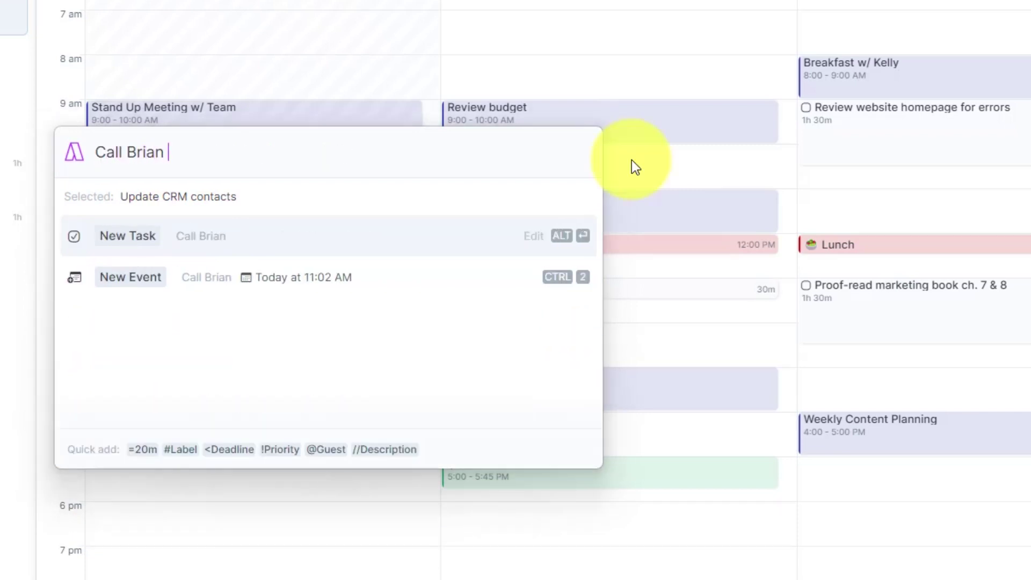
text(tomorrow at )
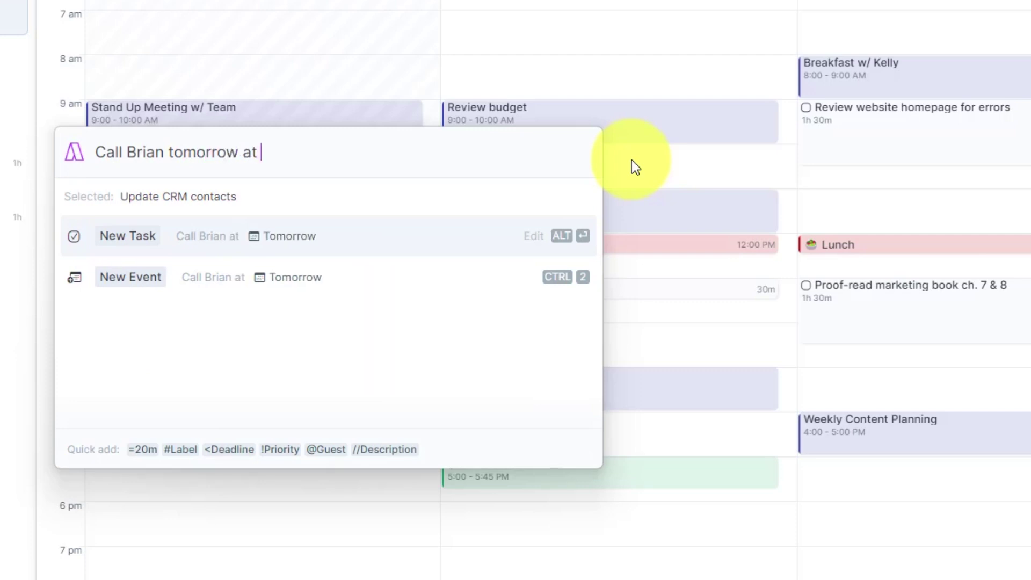
text(10AM)
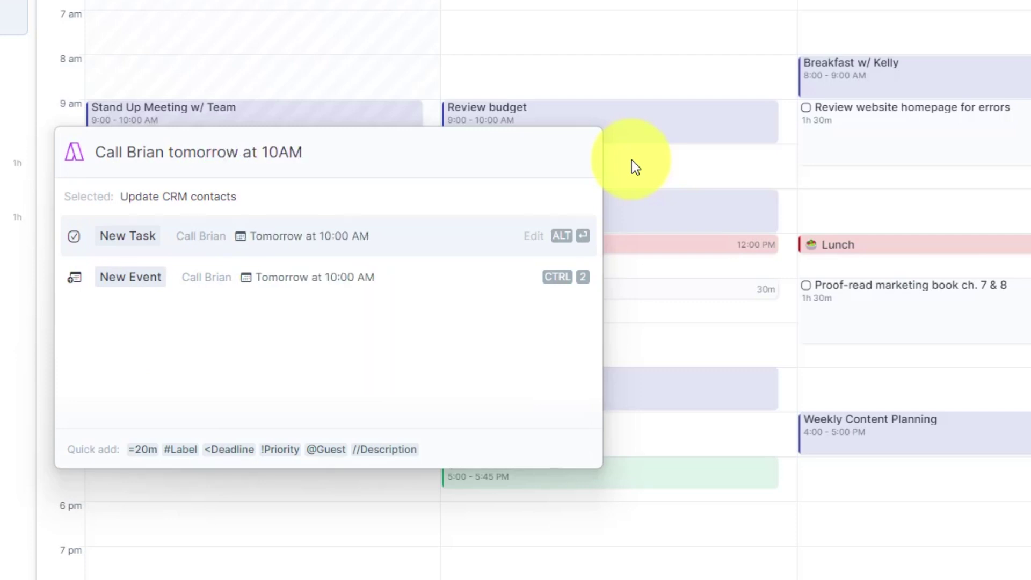
key(Return)
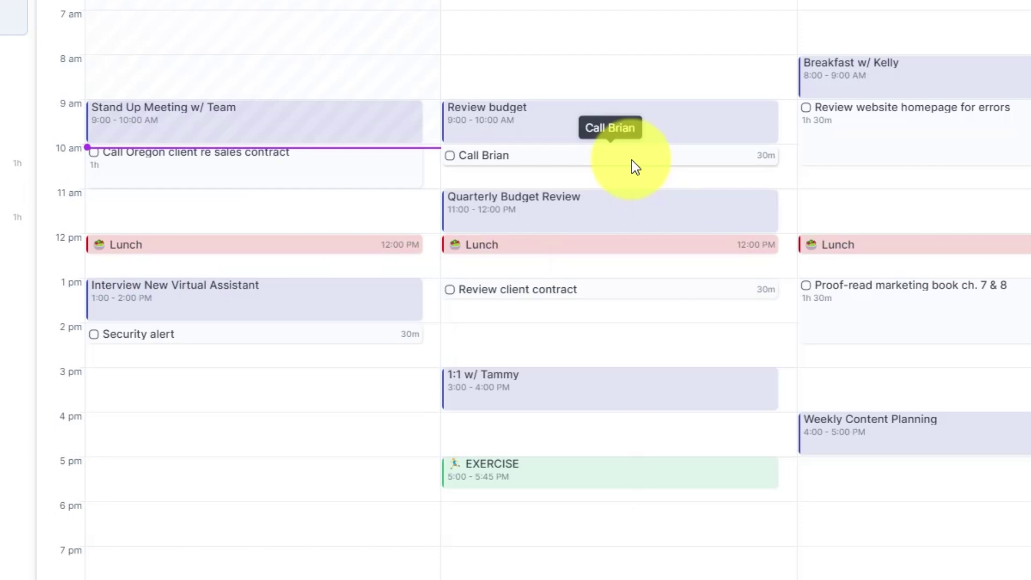